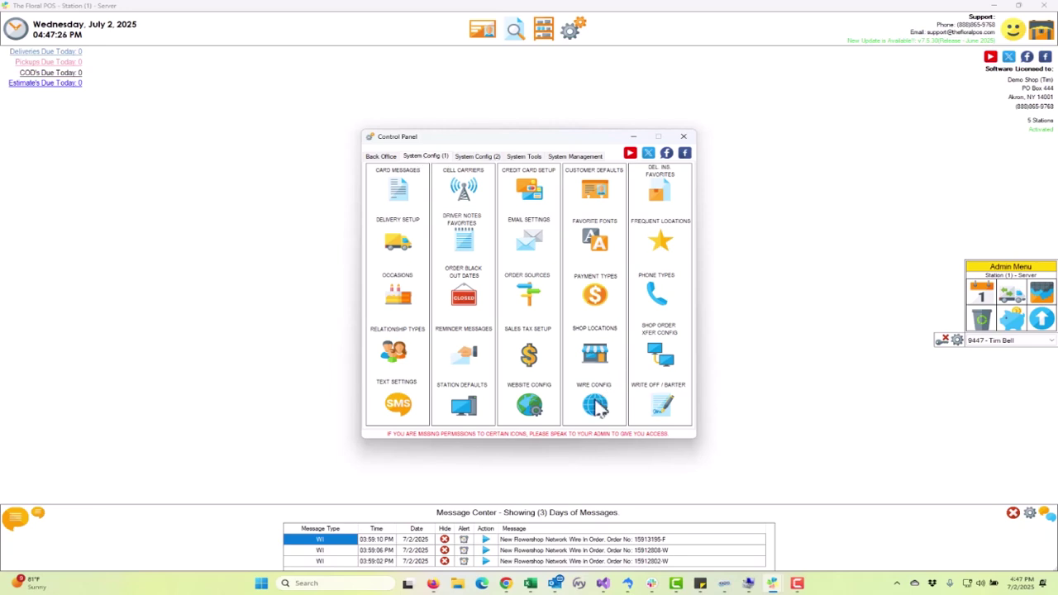
- In the Flower Shop Network category picker of the wire configuration, add the keyword Plush mapped to the gifts category
{"action": "left_click", "coordinate": [596, 407]}
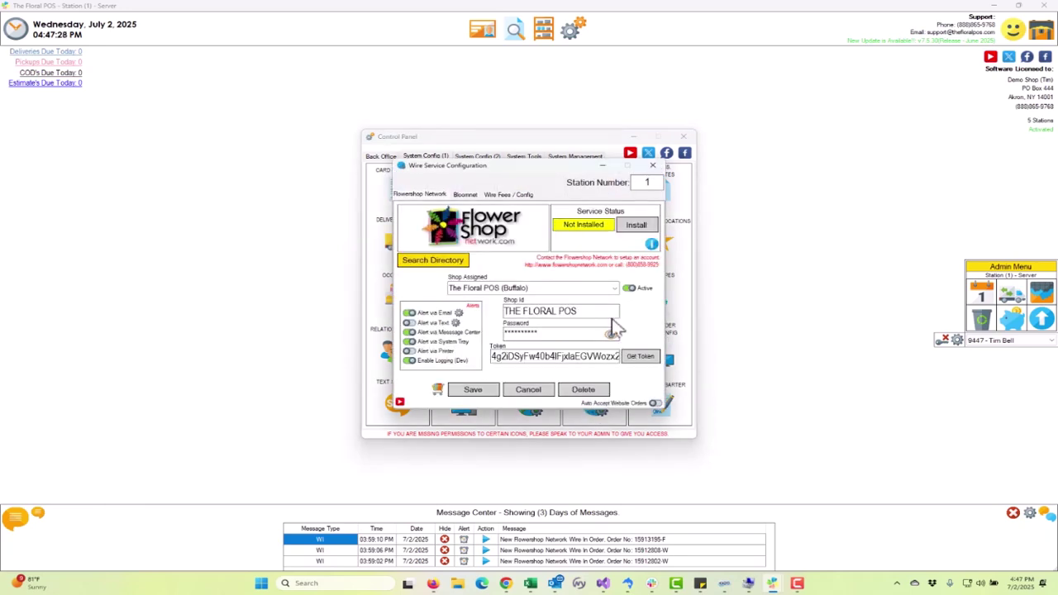
{"action": "left_click", "coordinate": [438, 391]}
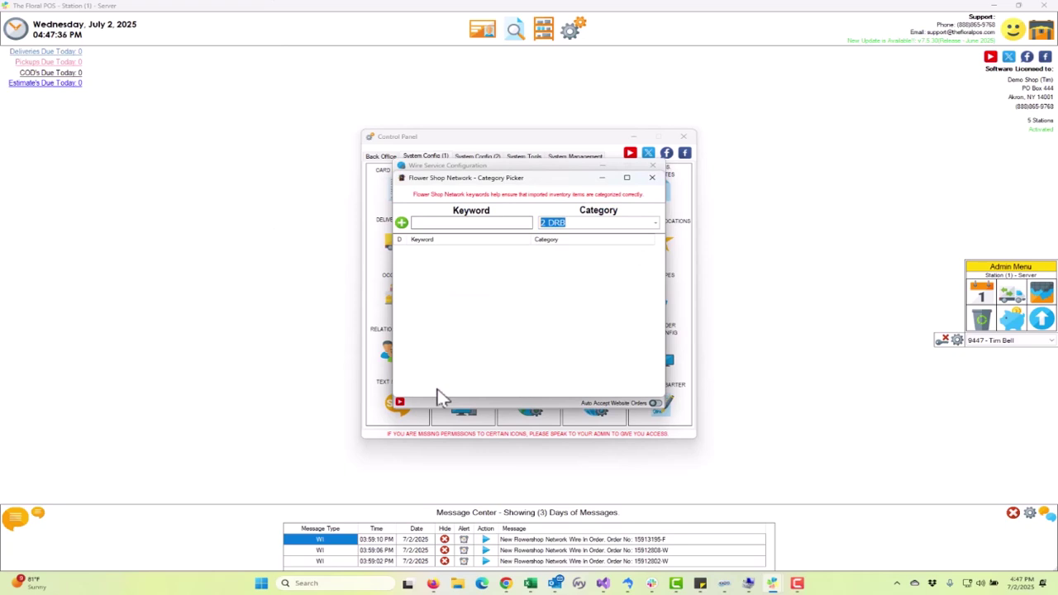
{"action": "left_click", "coordinate": [470, 222]}
{"action": "left_click", "coordinate": [655, 225]}
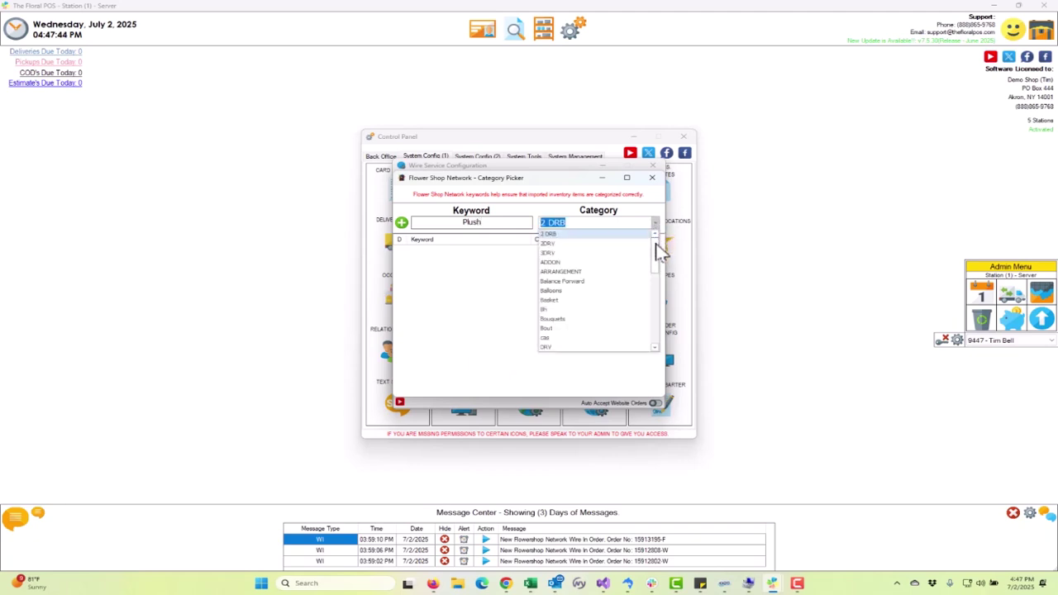
{"action": "left_click_drag", "start_coordinate": [657, 252], "coordinate": [645, 281]}
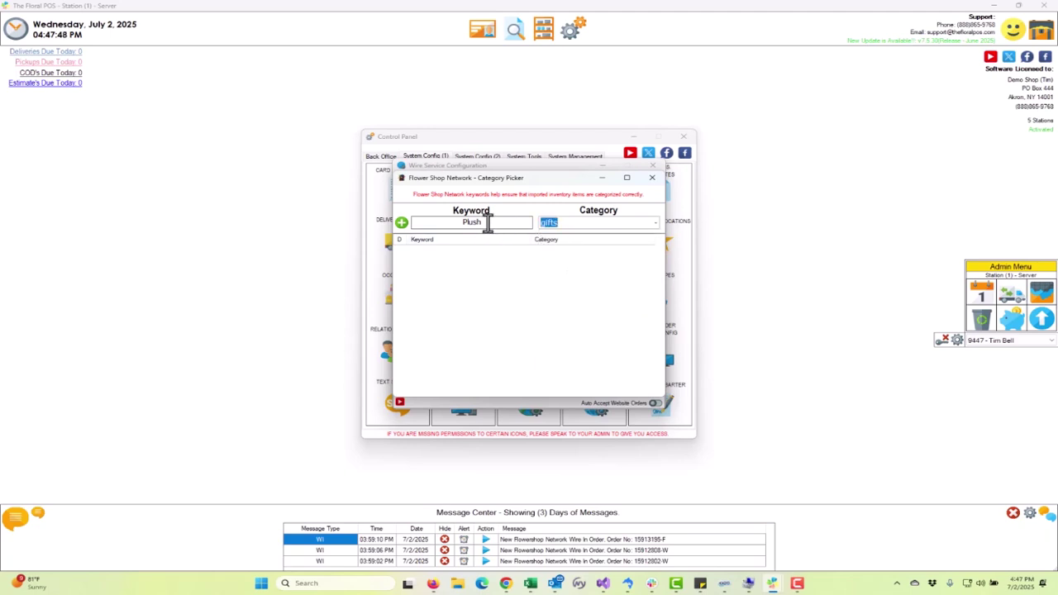
{"action": "left_click", "coordinate": [402, 223]}
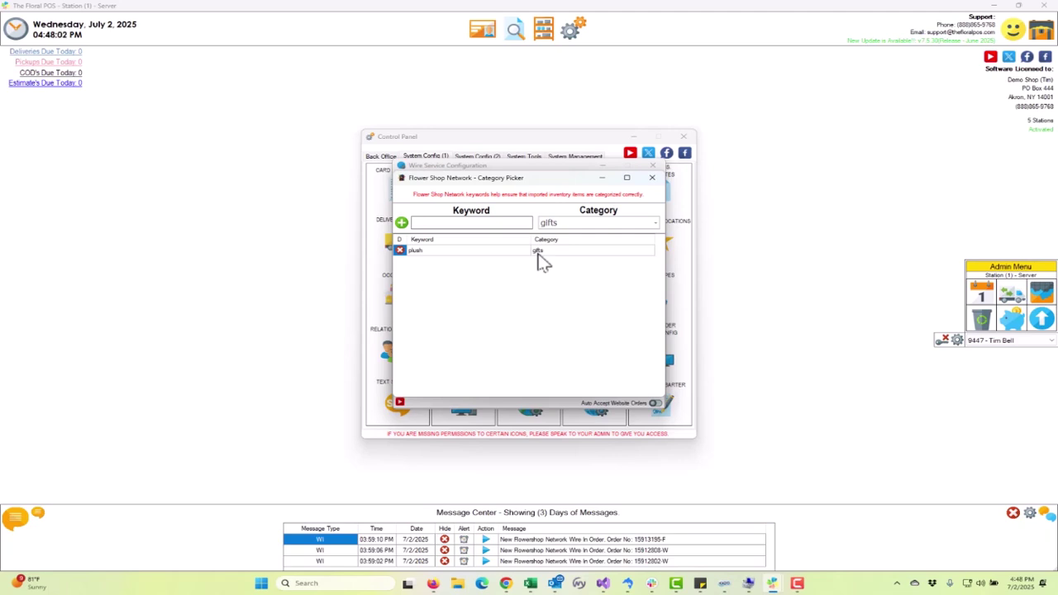
- Add the keyword roses mapped to the Roses category and close the wire configuration and Control Panel
{"action": "left_click", "coordinate": [461, 221]}
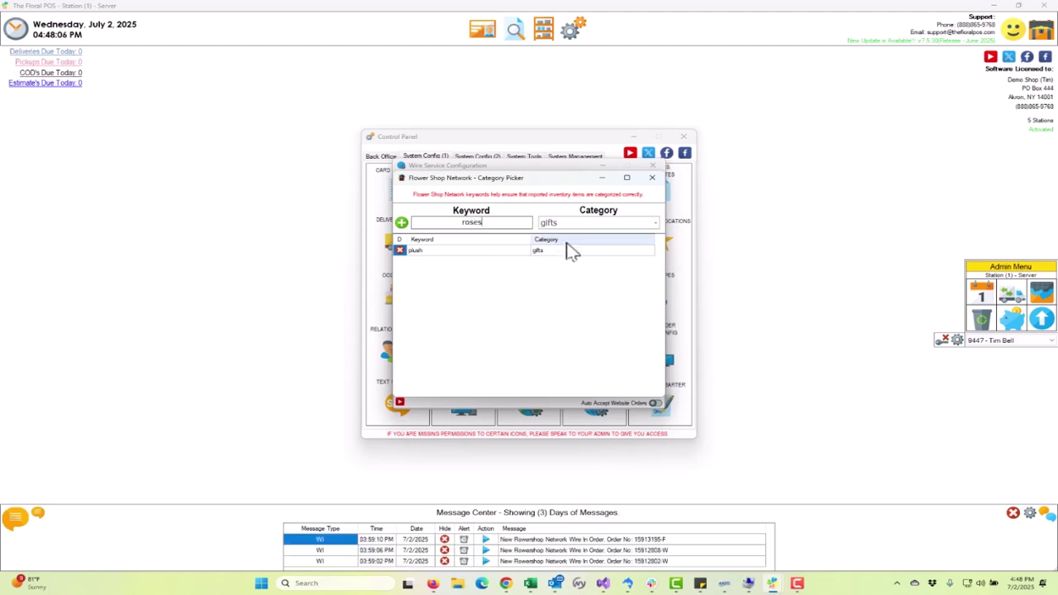
{"action": "left_click", "coordinate": [655, 225]}
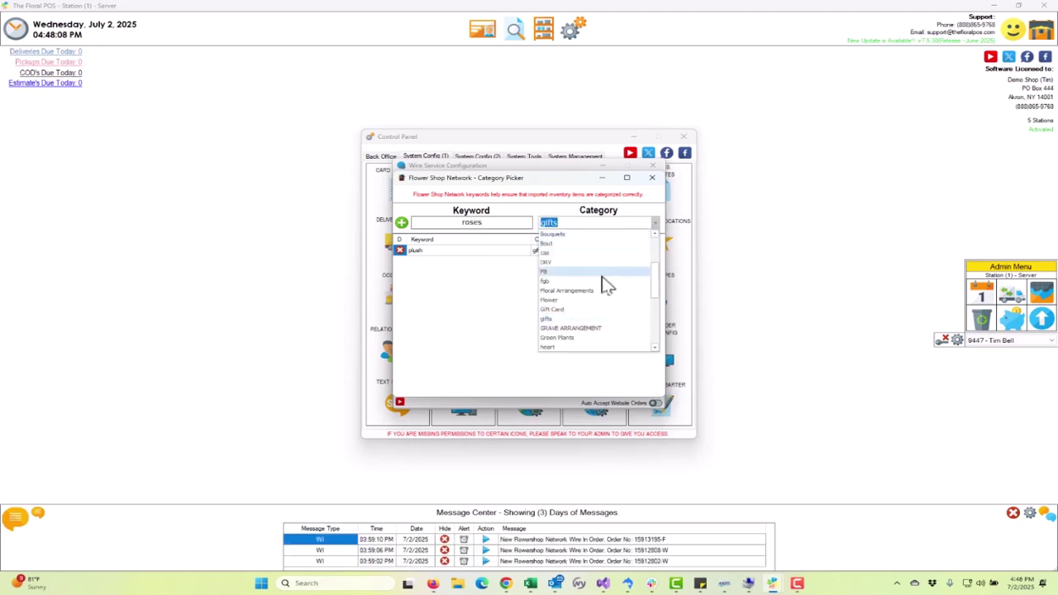
{"action": "scroll", "coordinate": [579, 303], "scroll_direction": "down", "scroll_amount": 3}
{"action": "left_click", "coordinate": [559, 303]}
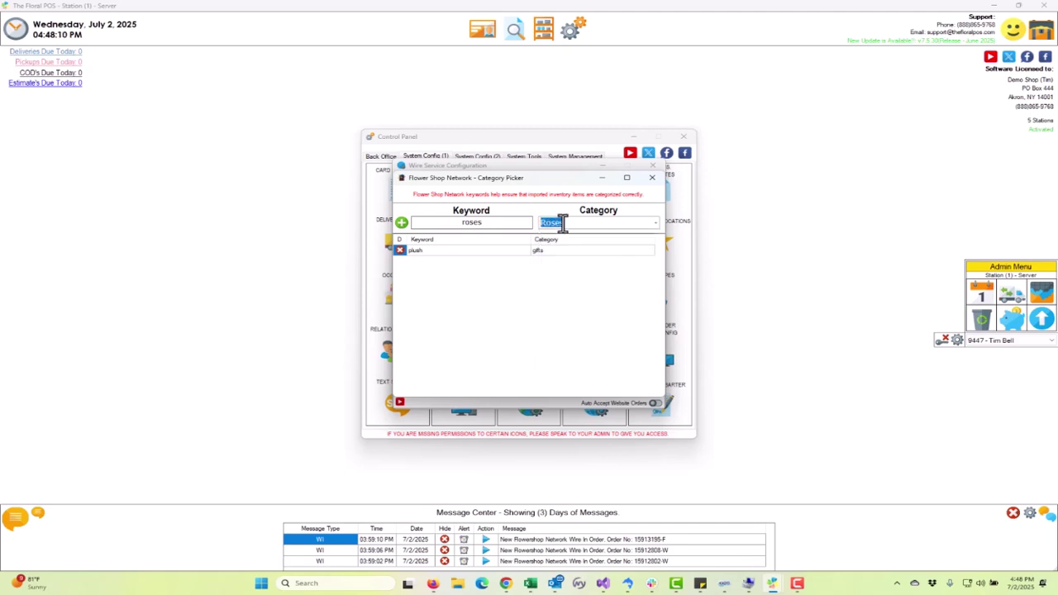
{"action": "left_click", "coordinate": [401, 223]}
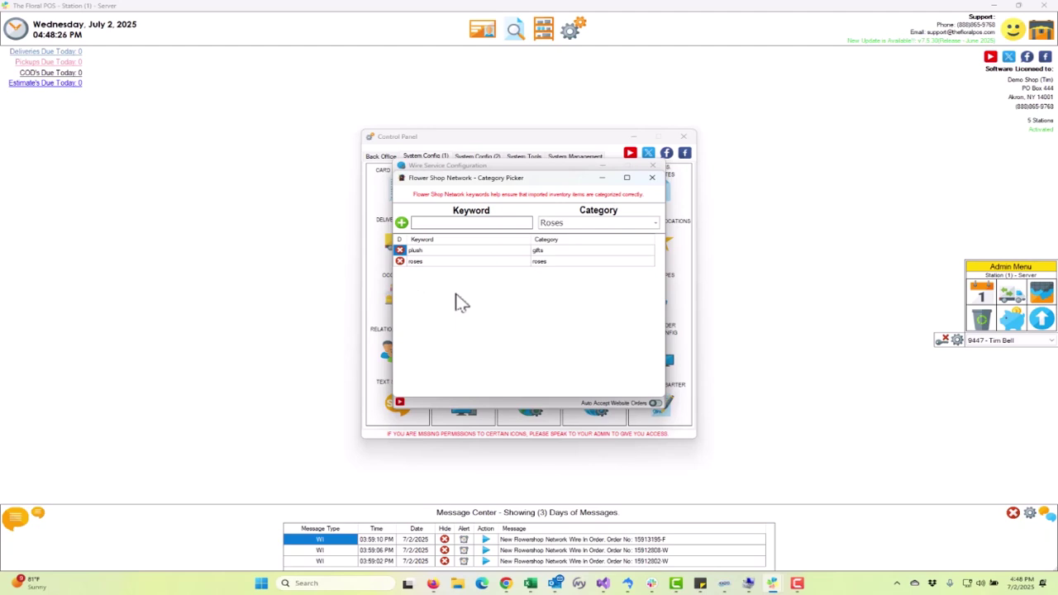
{"action": "left_click", "coordinate": [652, 177]}
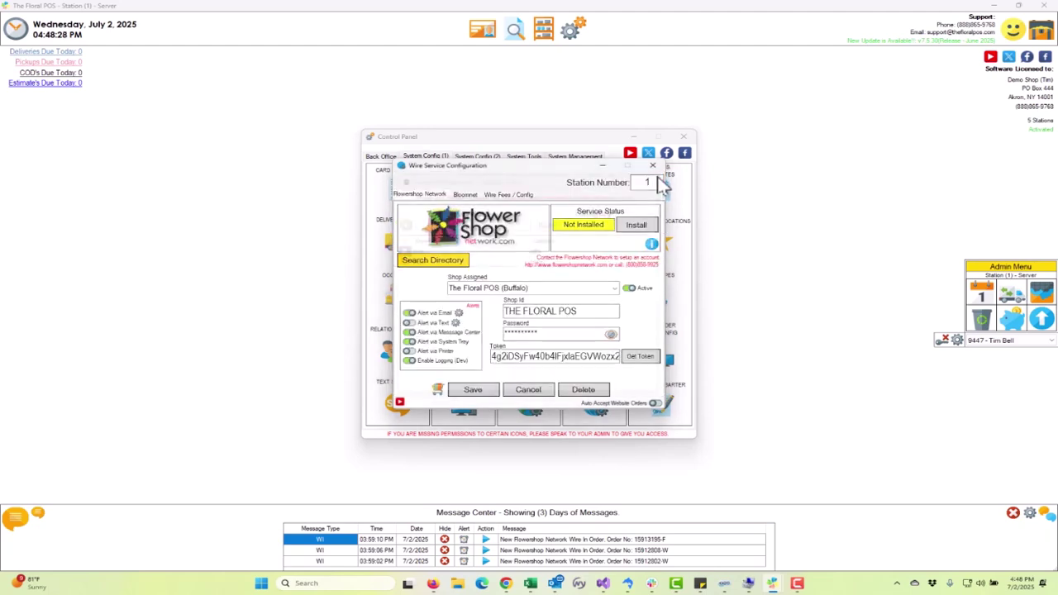
{"action": "left_click", "coordinate": [653, 168]}
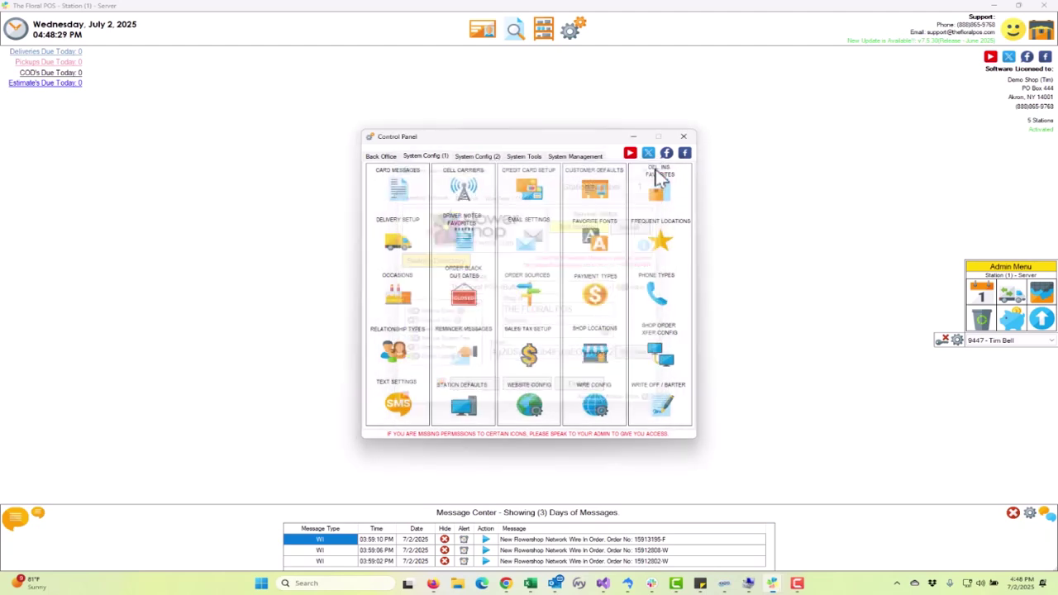
{"action": "left_click", "coordinate": [683, 138]}
- Open the second and third wire-in orders listed in the Message Center and examine their line items, including add-ons and tips
{"action": "left_click", "coordinate": [486, 550]}
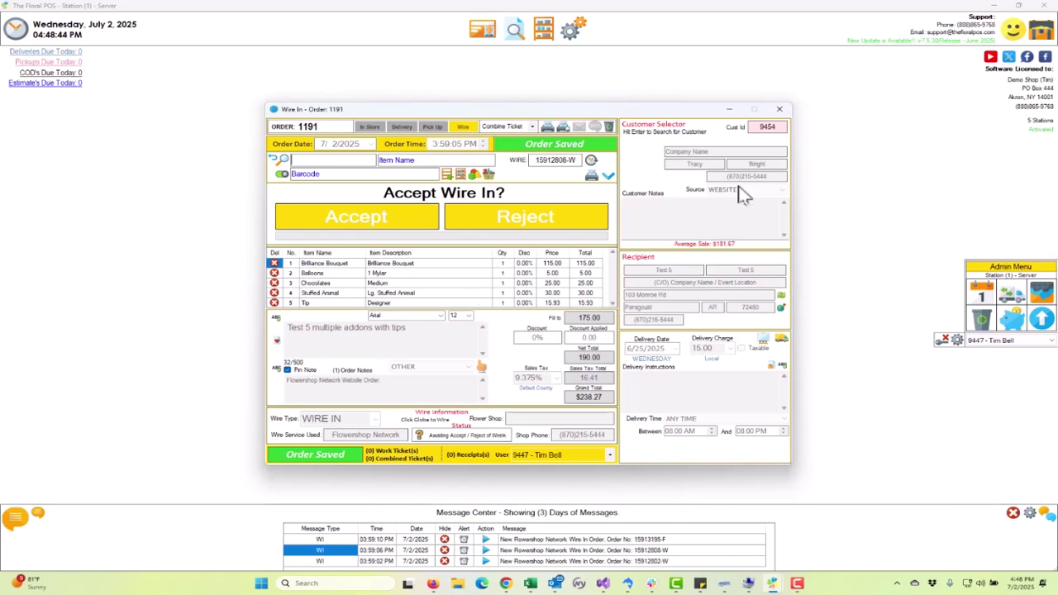
{"action": "left_click", "coordinate": [780, 110]}
{"action": "left_click", "coordinate": [486, 561]}
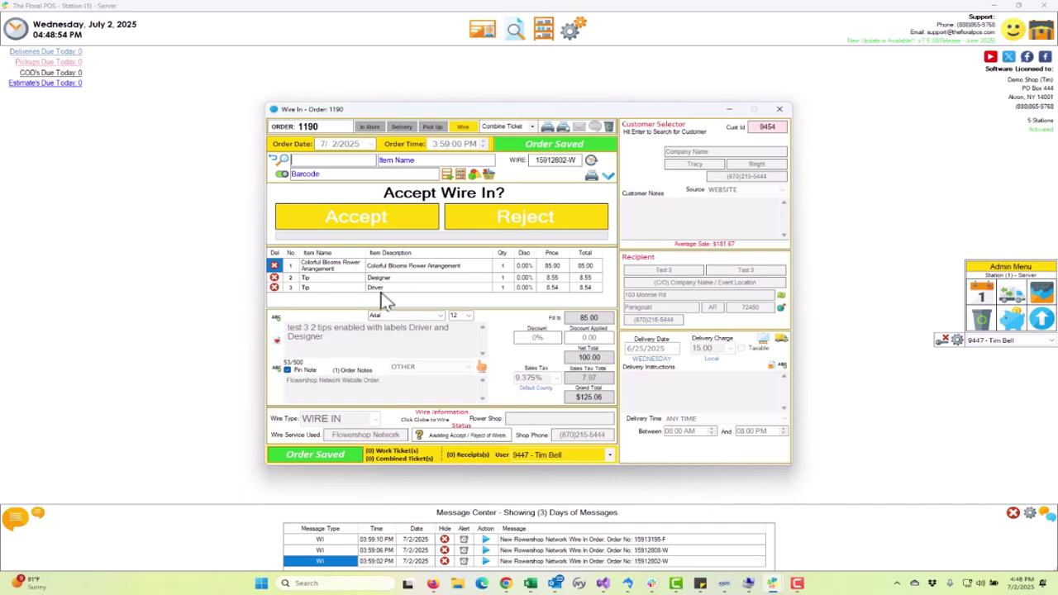
{"action": "left_click", "coordinate": [773, 112]}
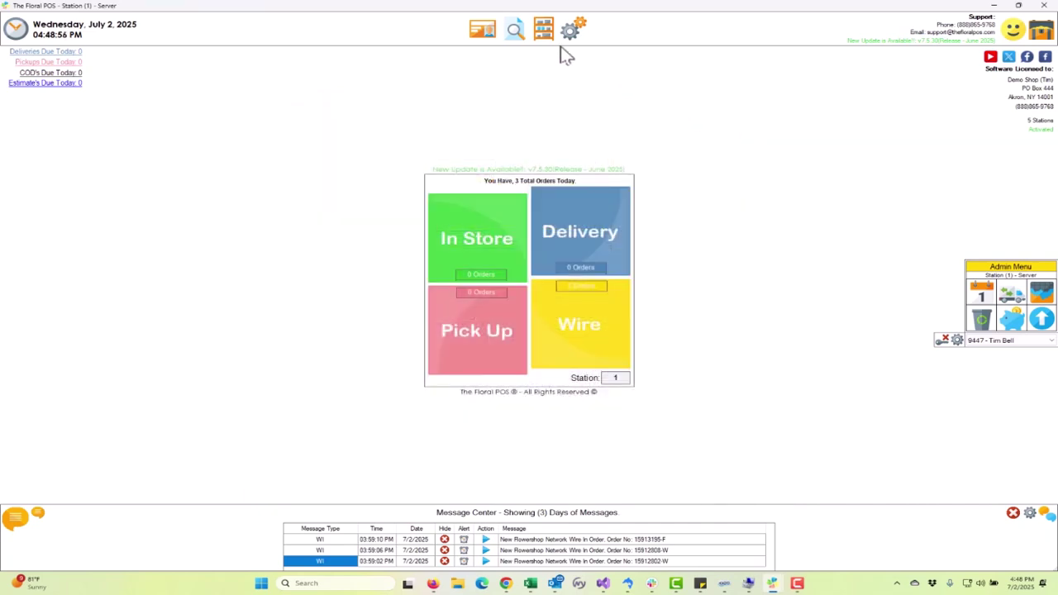
- Examine the category, price and notes of the inventory items added from Flowershop Network orders, from WireIn to Colorful Blooms Flower Arrangement
{"action": "left_click", "coordinate": [543, 30]}
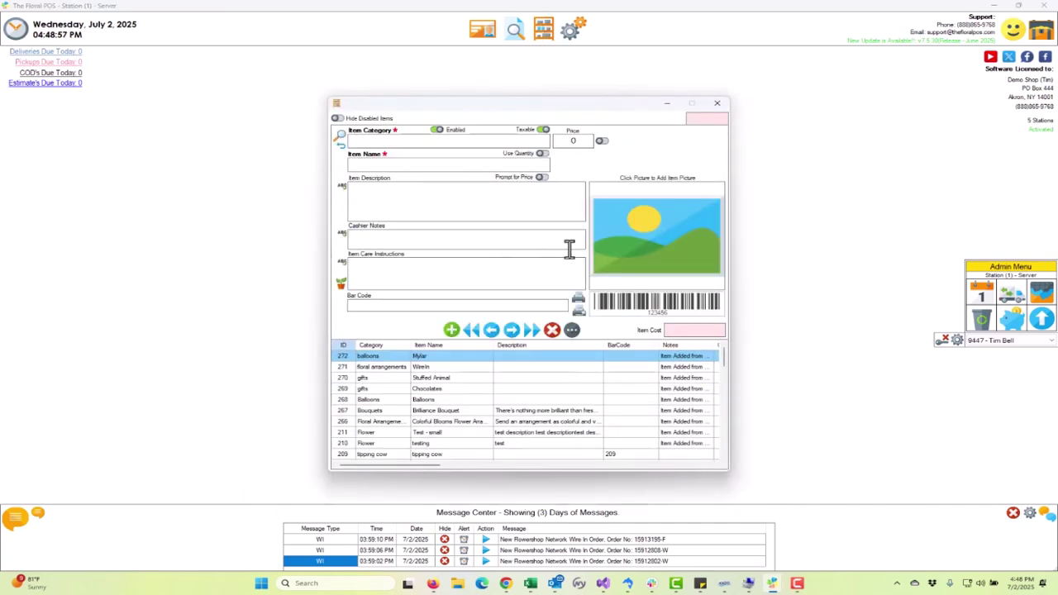
{"action": "left_click", "coordinate": [396, 367]}
{"action": "left_click", "coordinate": [381, 378]}
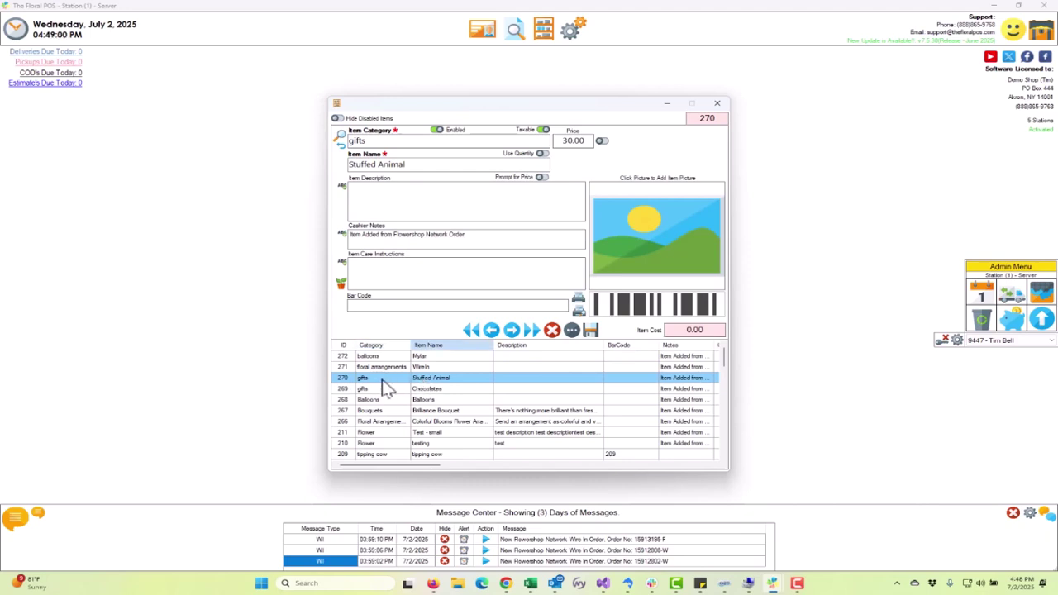
{"action": "left_click", "coordinate": [430, 389]}
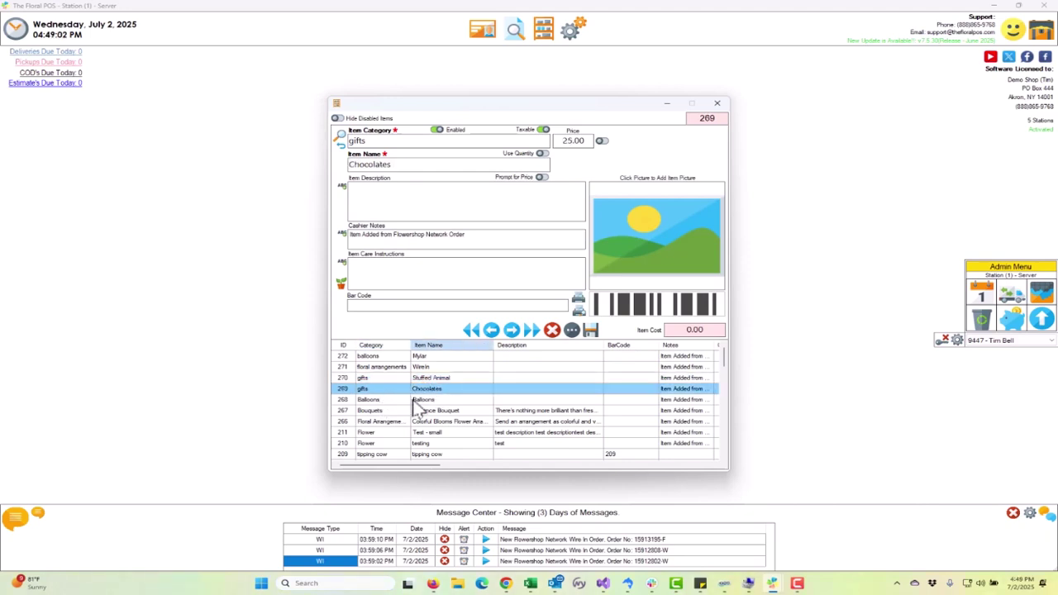
{"action": "left_click", "coordinate": [417, 403]}
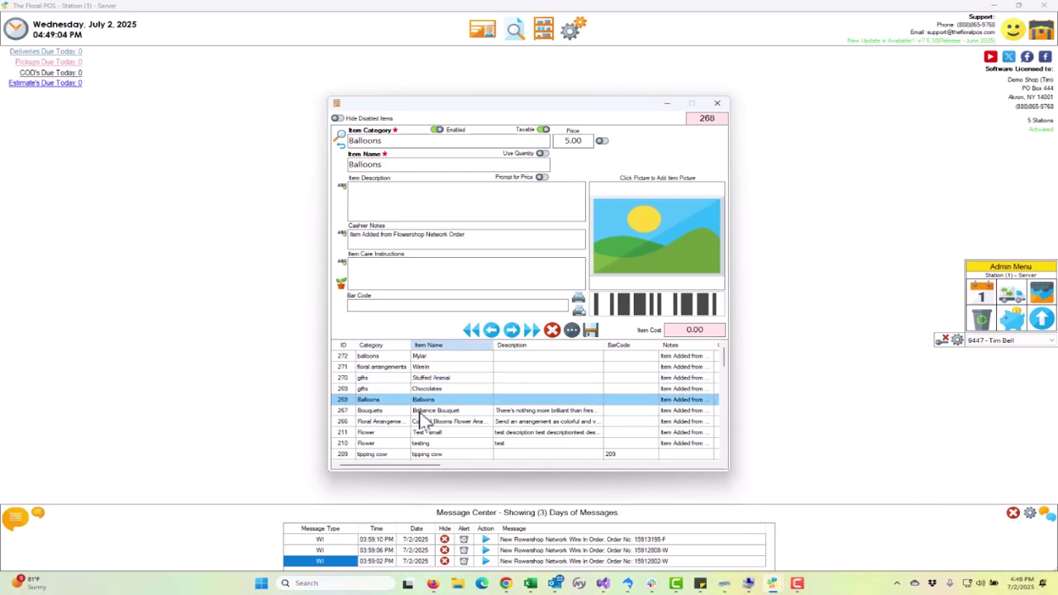
{"action": "left_click", "coordinate": [418, 411]}
{"action": "scroll", "coordinate": [410, 397], "scroll_direction": "down", "scroll_amount": 2}
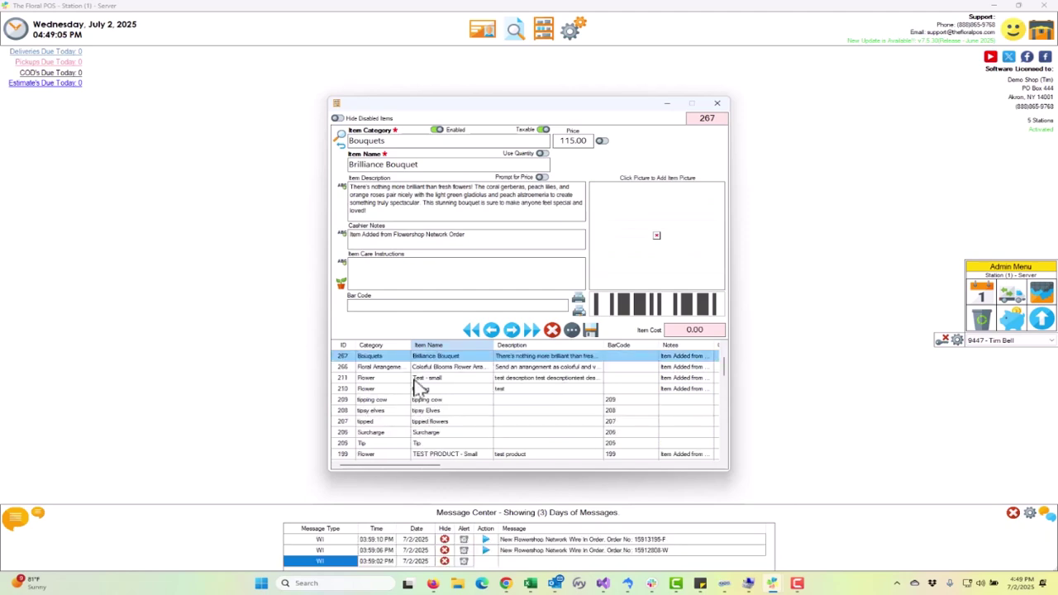
{"action": "left_click", "coordinate": [417, 369]}
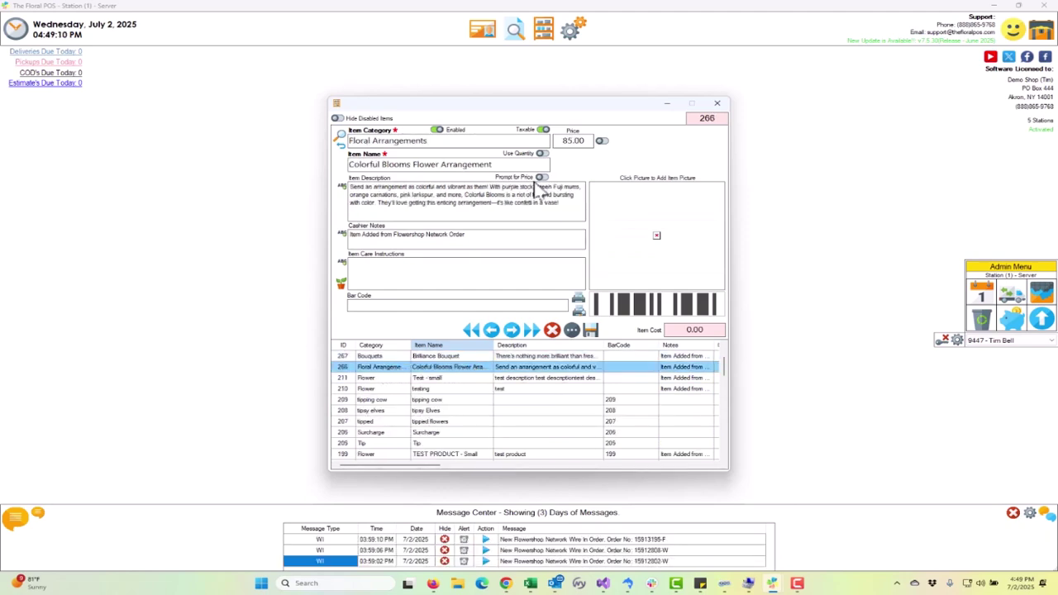
{"action": "left_click", "coordinate": [716, 103]}
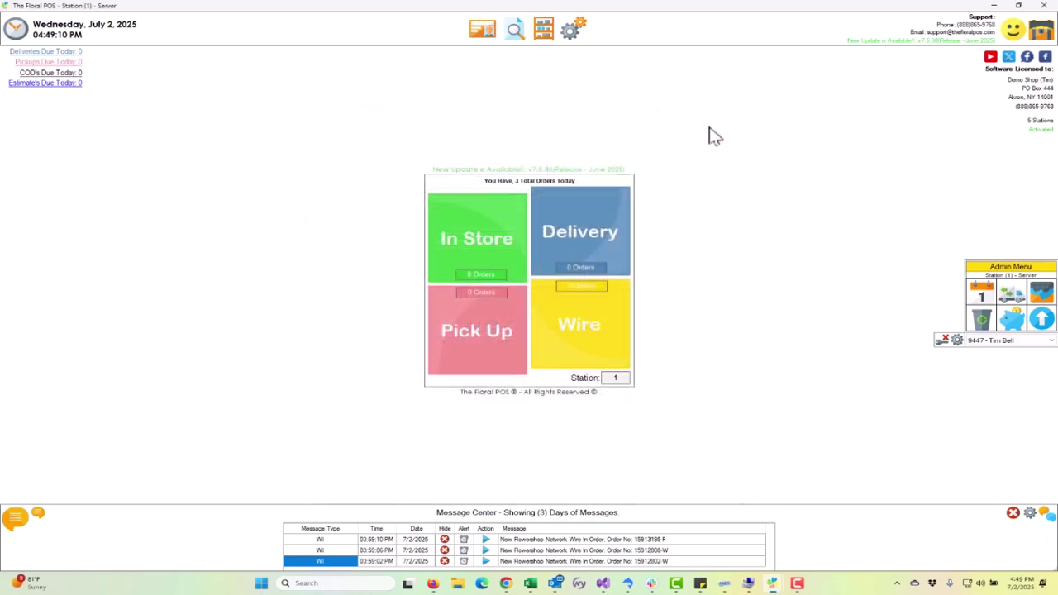
- Add the keyword default mapped to the Flower category in the Flower Shop Network category picker and close the configuration windows
{"action": "left_click", "coordinate": [575, 32]}
{"action": "left_click", "coordinate": [438, 158]}
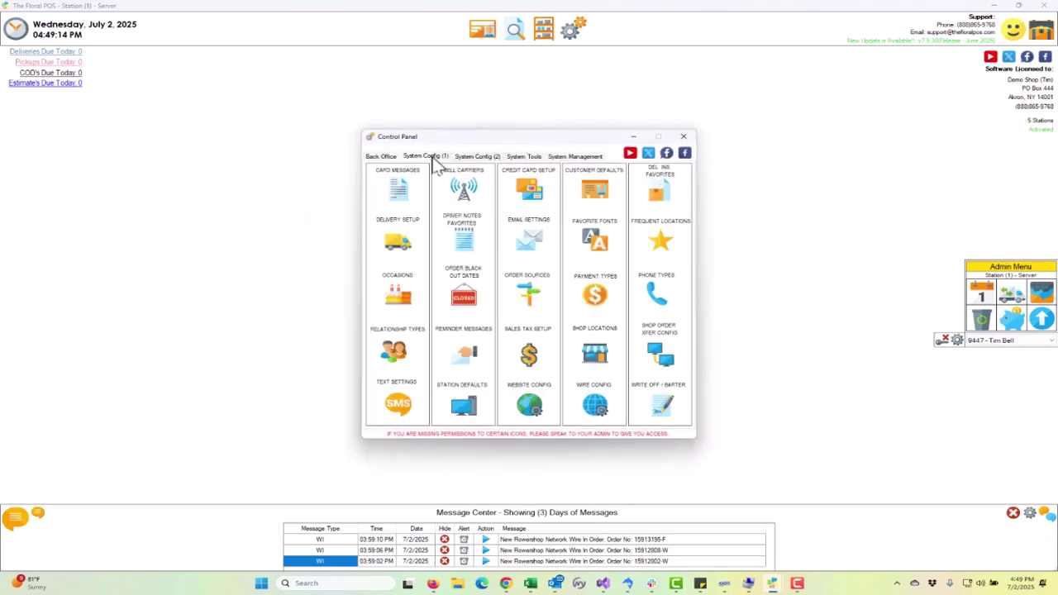
{"action": "left_click", "coordinate": [592, 408]}
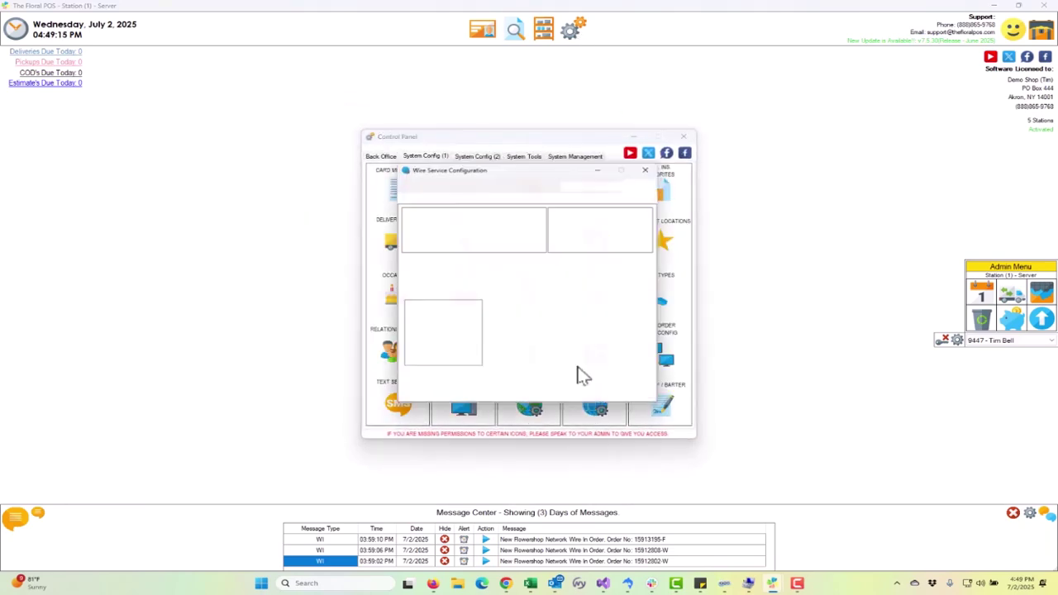
{"action": "left_click", "coordinate": [438, 389]}
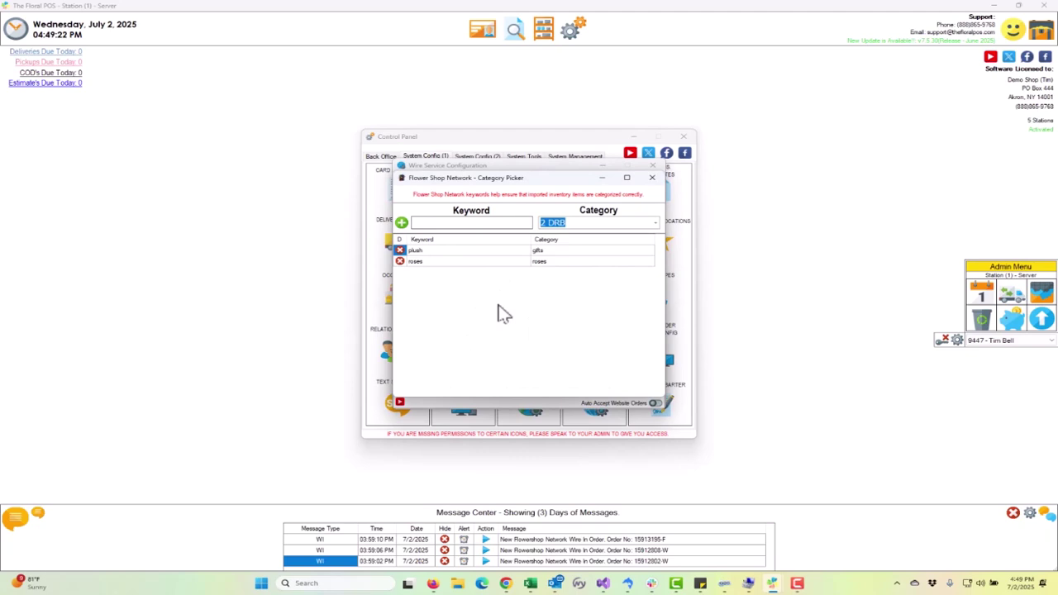
{"action": "left_click", "coordinate": [454, 220]}
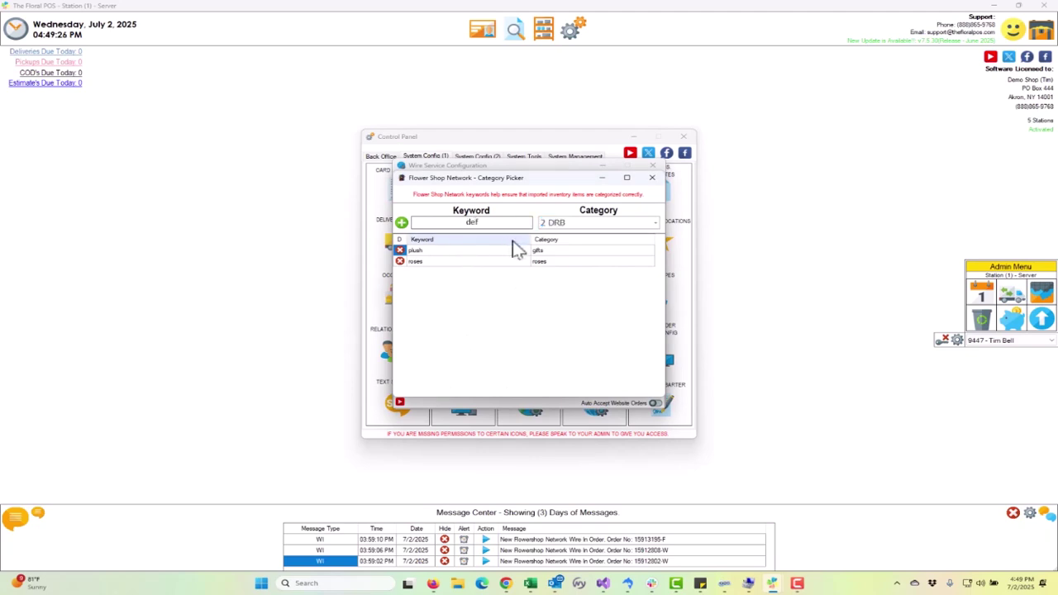
{"action": "type", "text": "default"}
{"action": "left_click", "coordinate": [656, 223]}
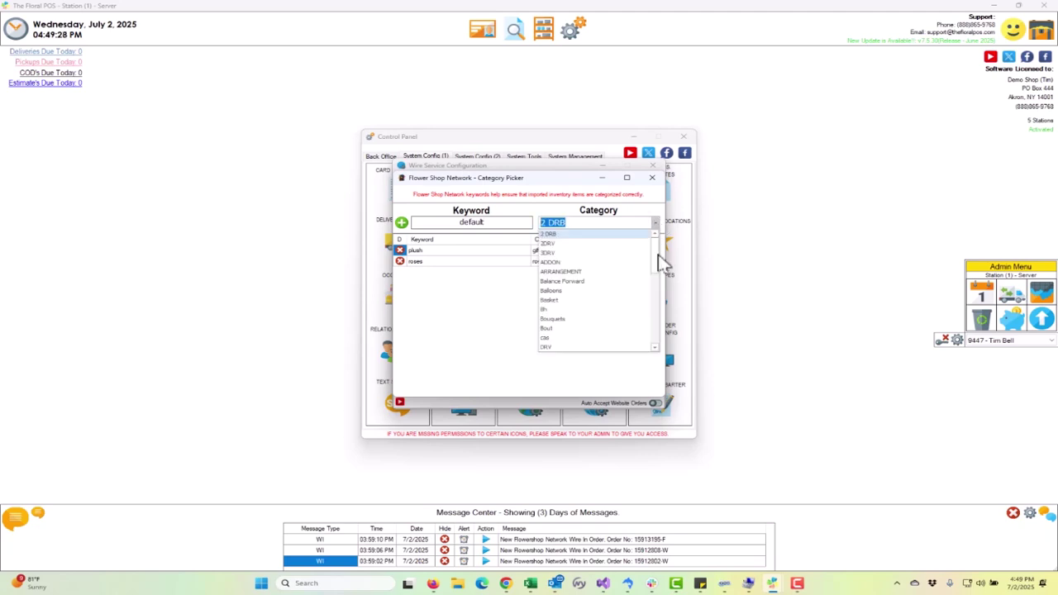
{"action": "left_click_drag", "start_coordinate": [658, 255], "coordinate": [656, 303]}
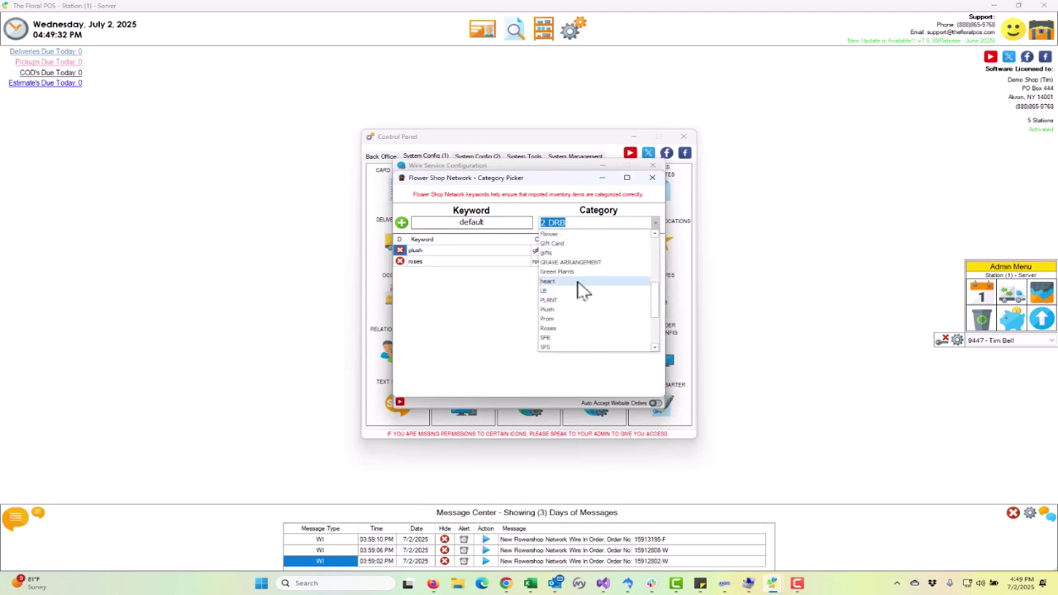
{"action": "left_click", "coordinate": [556, 235]}
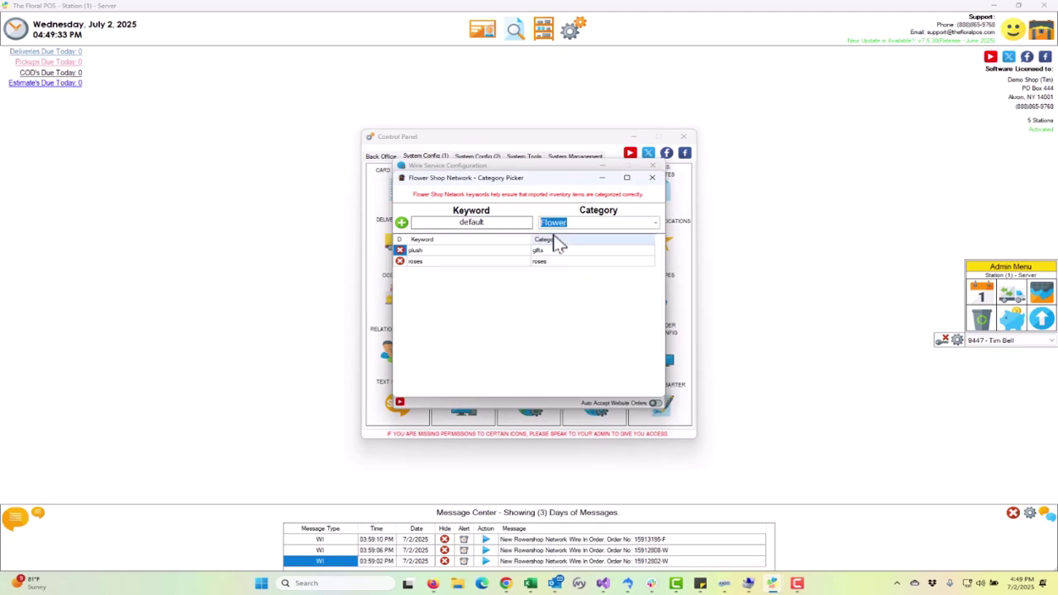
{"action": "left_click", "coordinate": [402, 223]}
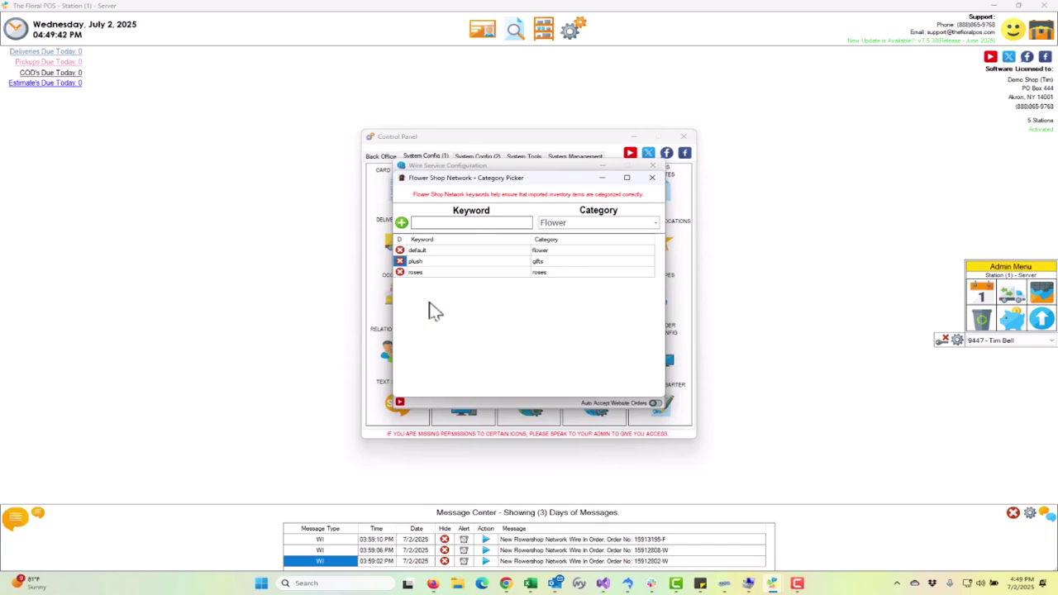
{"action": "left_click", "coordinate": [652, 177]}
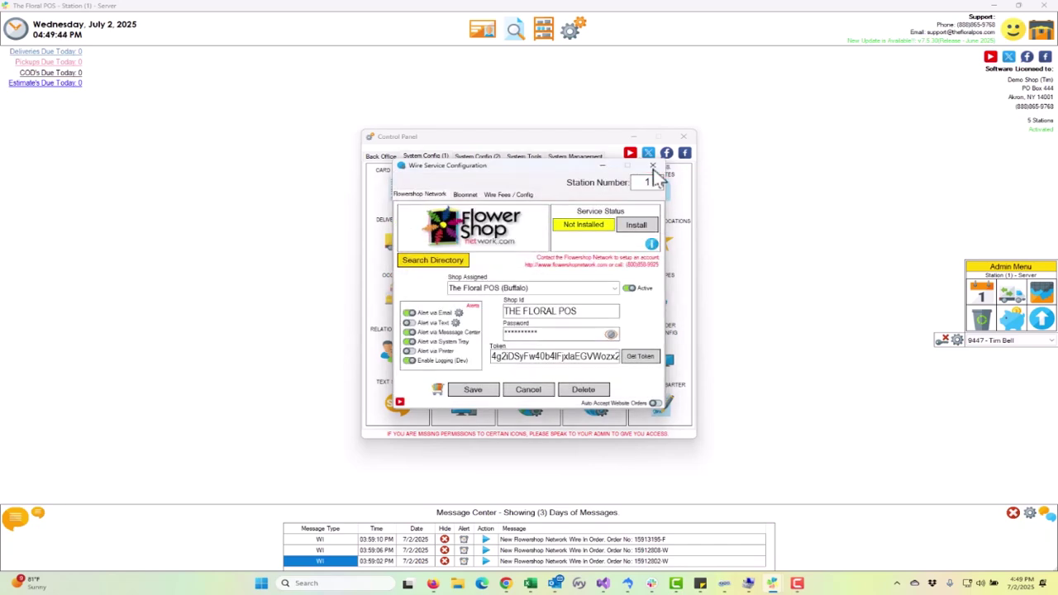
{"action": "left_click", "coordinate": [652, 166]}
{"action": "left_click", "coordinate": [667, 161]}
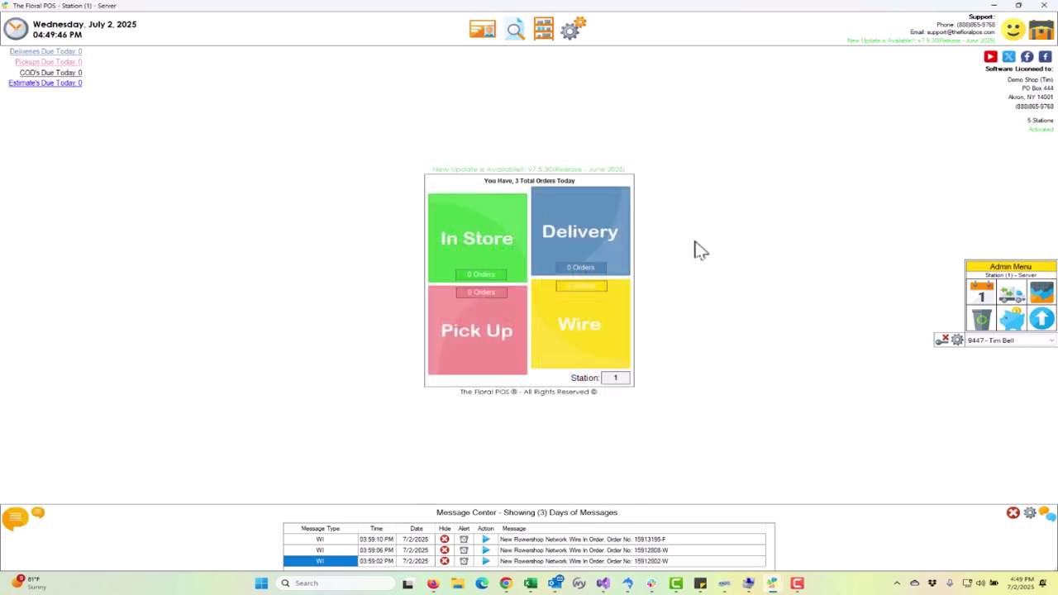
- Switch to Outlook and examine the order, recipient and cart details in the Flowershop Network wire-in email alert
{"action": "mouse_move", "coordinate": [565, 583]}
{"action": "left_click", "coordinate": [596, 558]}
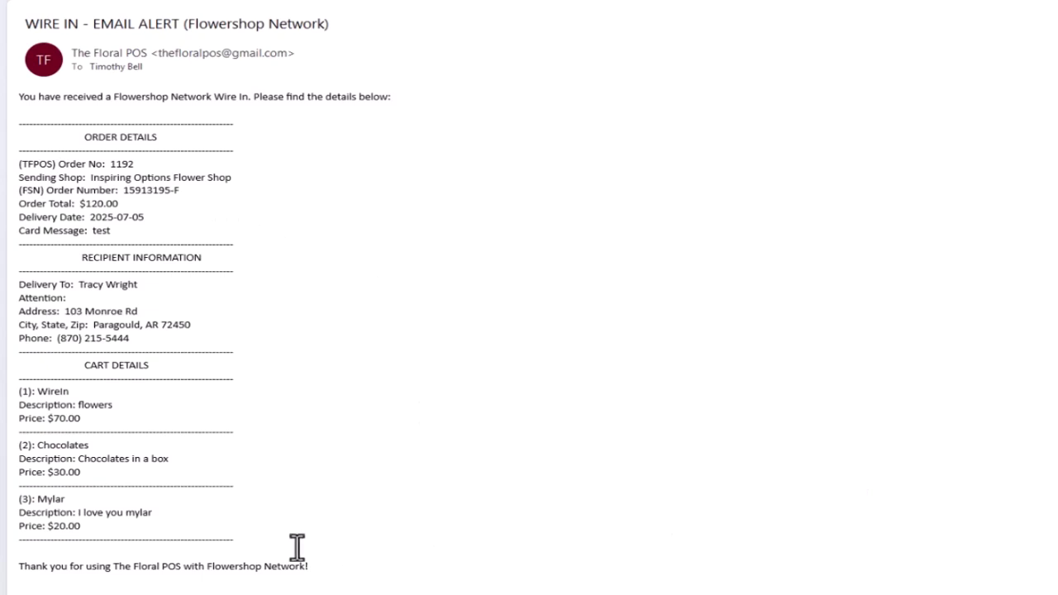
{"action": "left_click_drag", "start_coordinate": [295, 546], "coordinate": [4, 385]}
{"action": "left_click", "coordinate": [349, 416]}
{"action": "left_click_drag", "start_coordinate": [386, 571], "coordinate": [357, 153]}
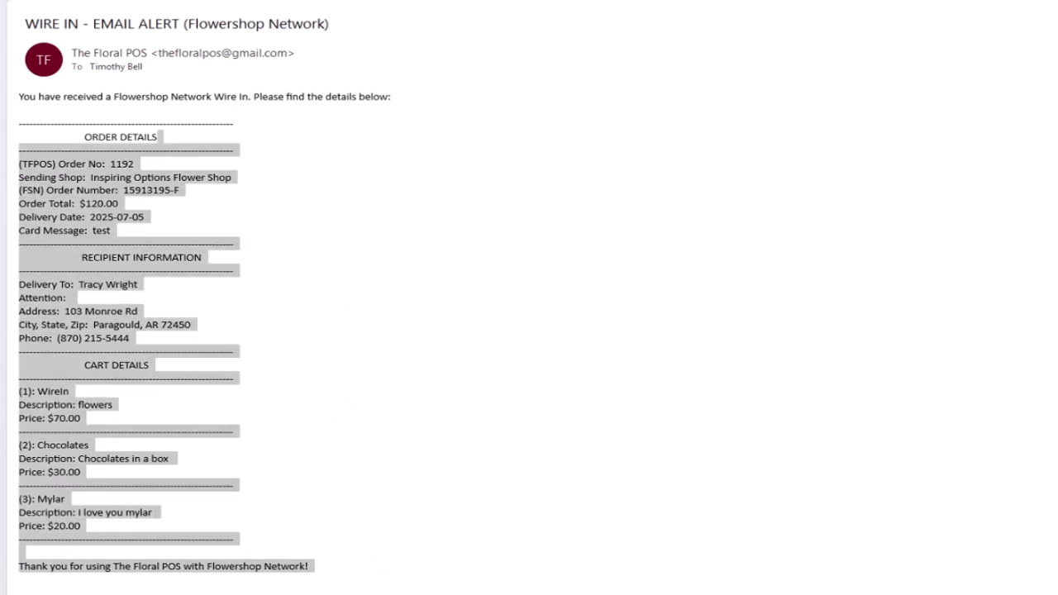